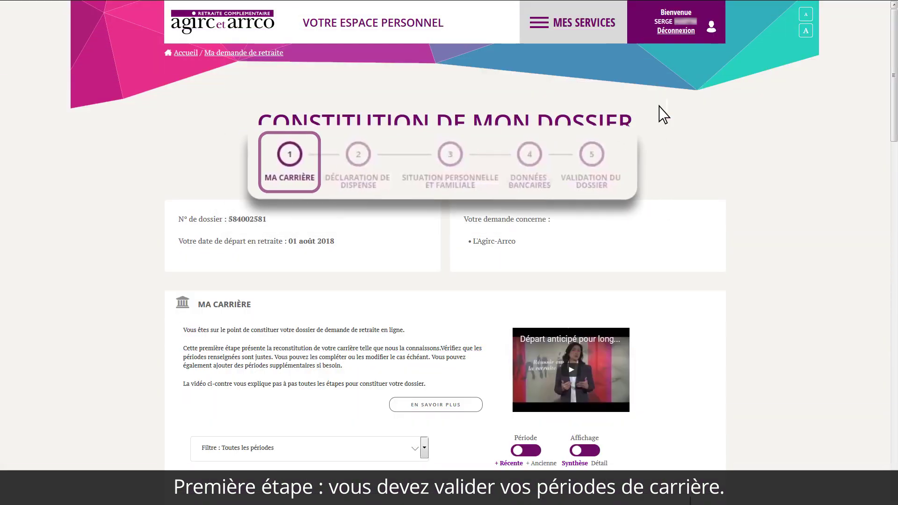
# Edit the 2014-2015 PMP career period, setting its start date to 01/01/2014 and its nature of activity to Salarié
pyautogui.scroll(-5, 664, 115)
pyautogui.scroll(-3, 664, 114)
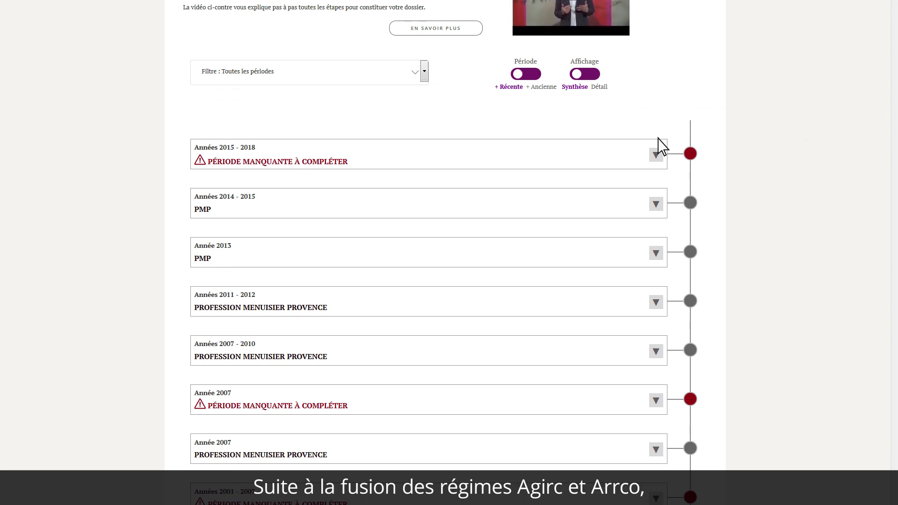
pyautogui.click(655, 204)
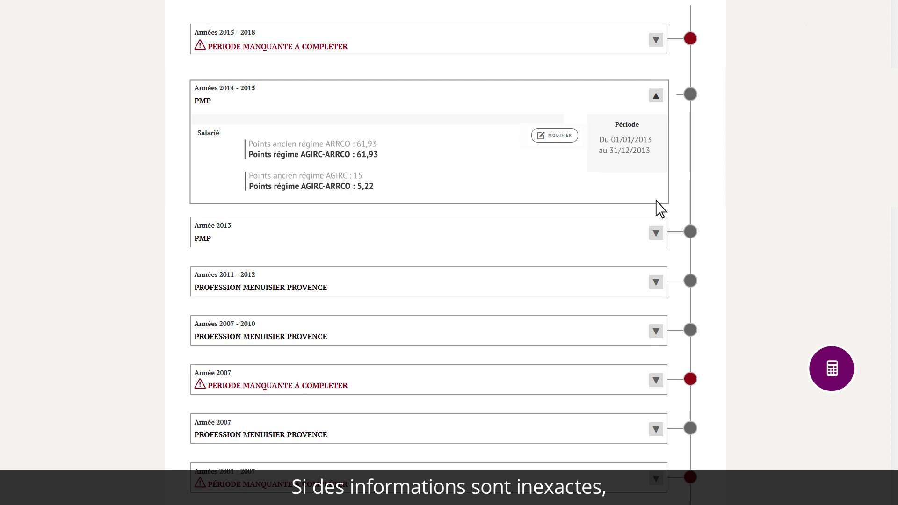
pyautogui.click(561, 135)
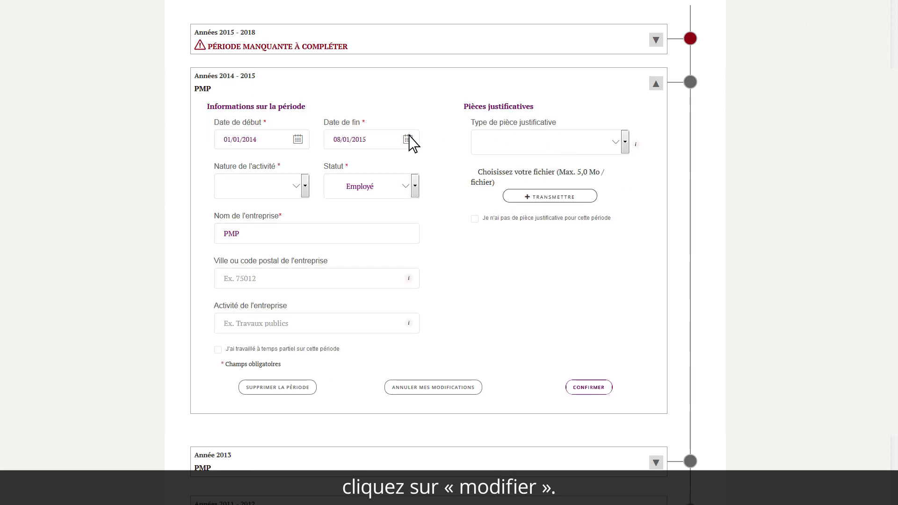
pyautogui.click(300, 139)
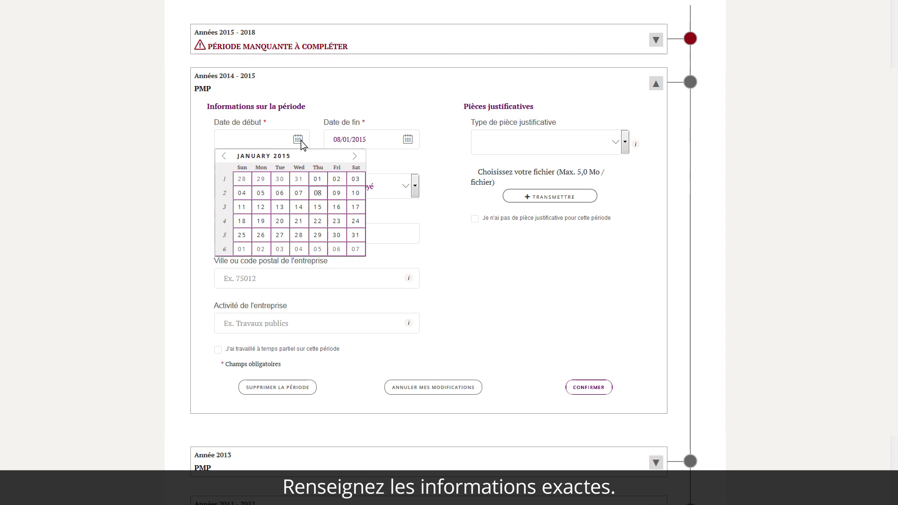
pyautogui.click(318, 193)
pyautogui.click(304, 186)
pyautogui.click(290, 225)
# Attach Mon bulletin de salaire.pdf to the PMP period as Bulletins de salaire and confirm the period's changes
pyautogui.click(608, 142)
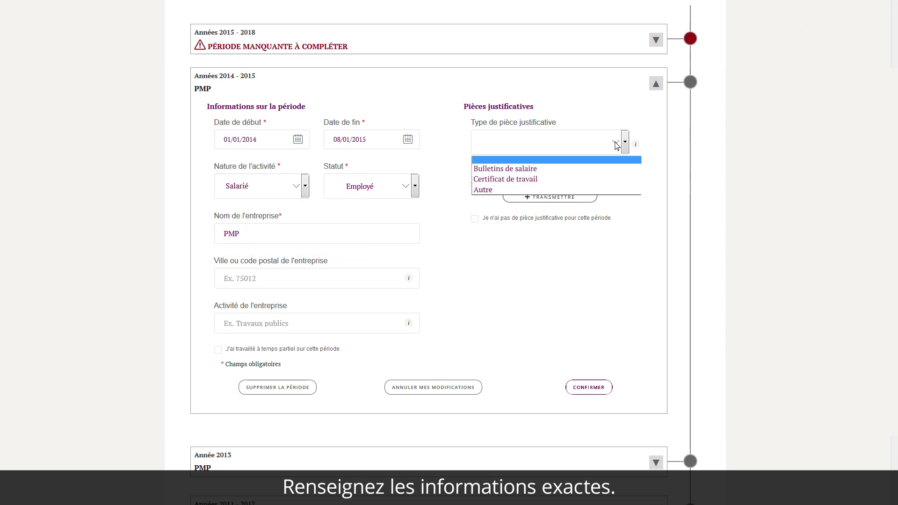
pyautogui.click(613, 168)
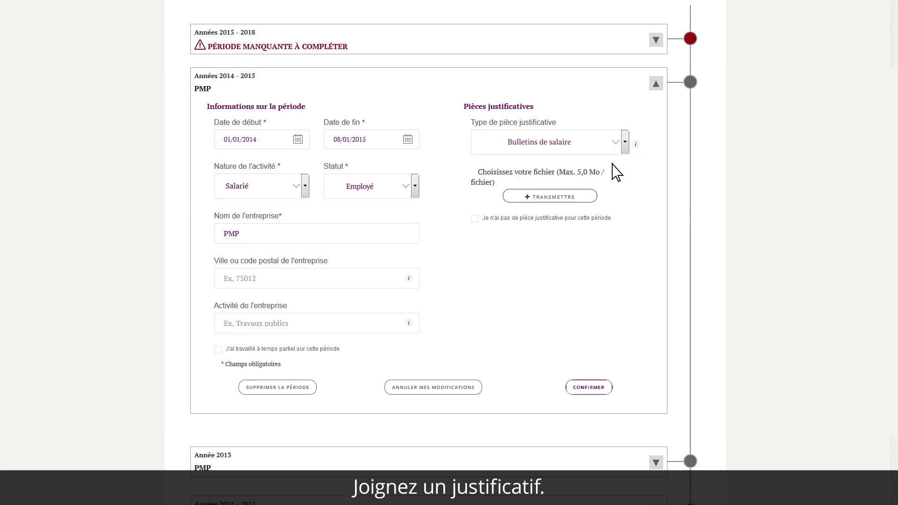
pyautogui.click(571, 196)
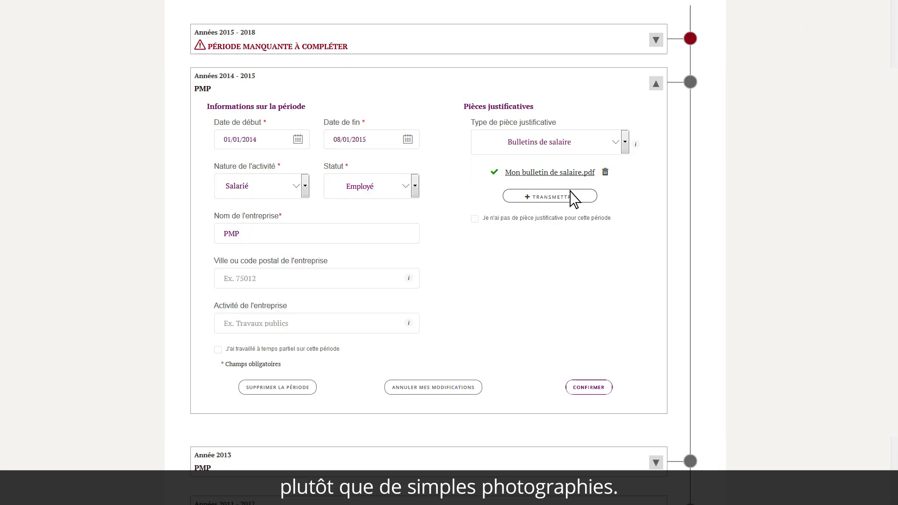
pyautogui.click(595, 386)
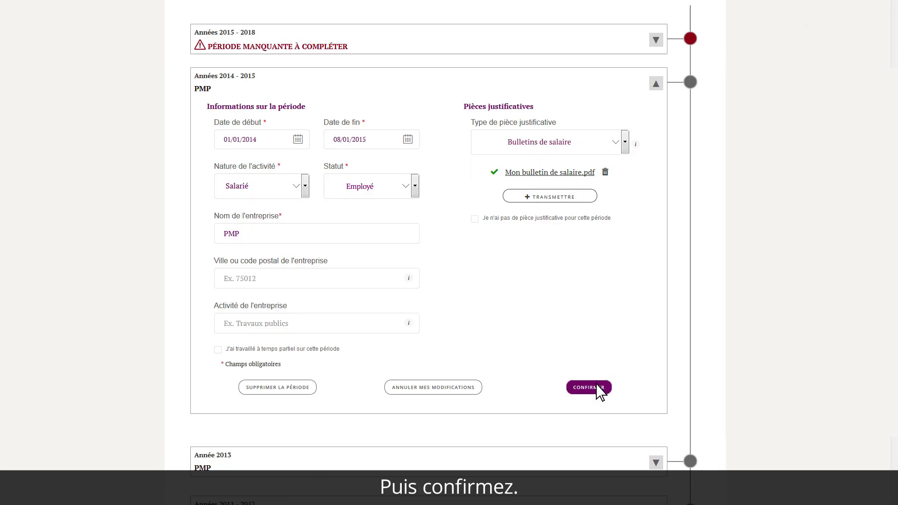
# Complete the first missing 1980 period below the 1981 entries with start date 25/12/1980 and end date 31/12/1980
pyautogui.scroll(-12, 597, 391)
pyautogui.scroll(-3, 599, 391)
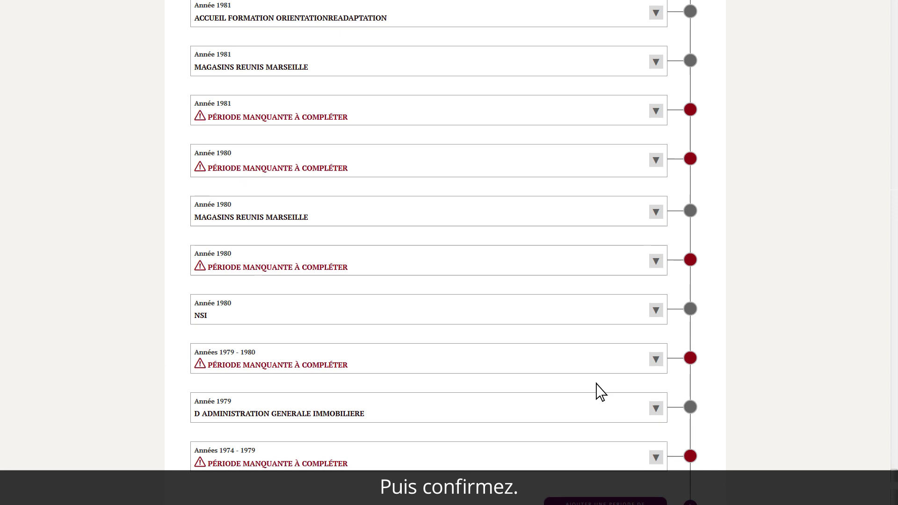
pyautogui.click(655, 160)
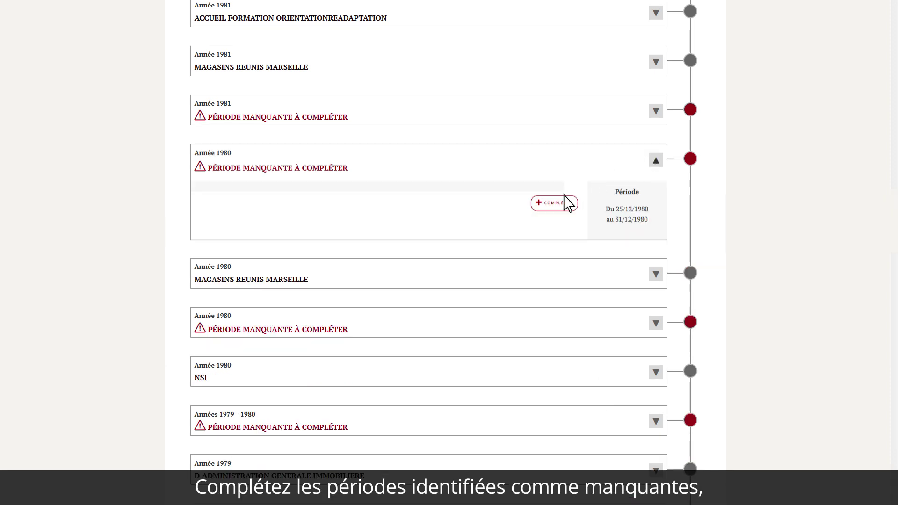
pyautogui.click(554, 204)
pyautogui.click(298, 218)
pyautogui.click(312, 299)
pyautogui.click(407, 219)
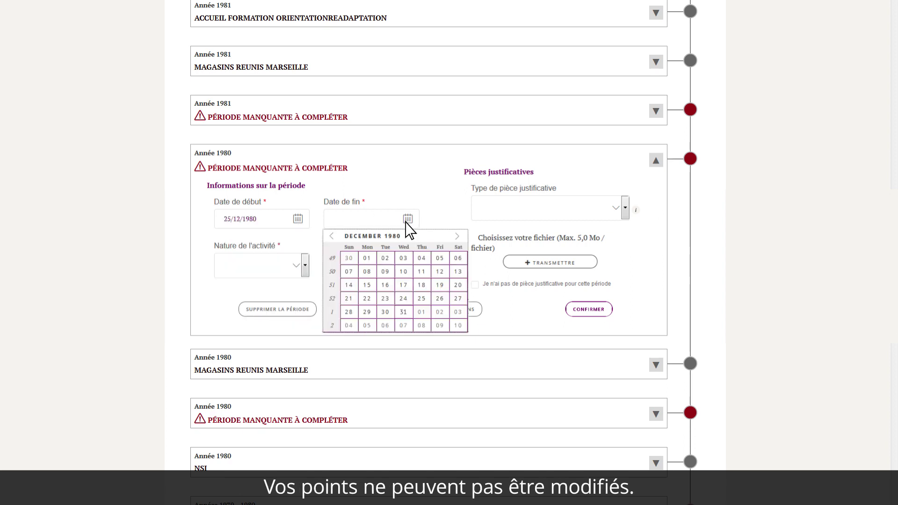
pyautogui.click(403, 312)
# Set the missing period's activity to Inactivité professionnelle with status Chômage, declare no supporting document, and confirm it
pyautogui.click(304, 266)
pyautogui.click(291, 292)
pyautogui.click(405, 273)
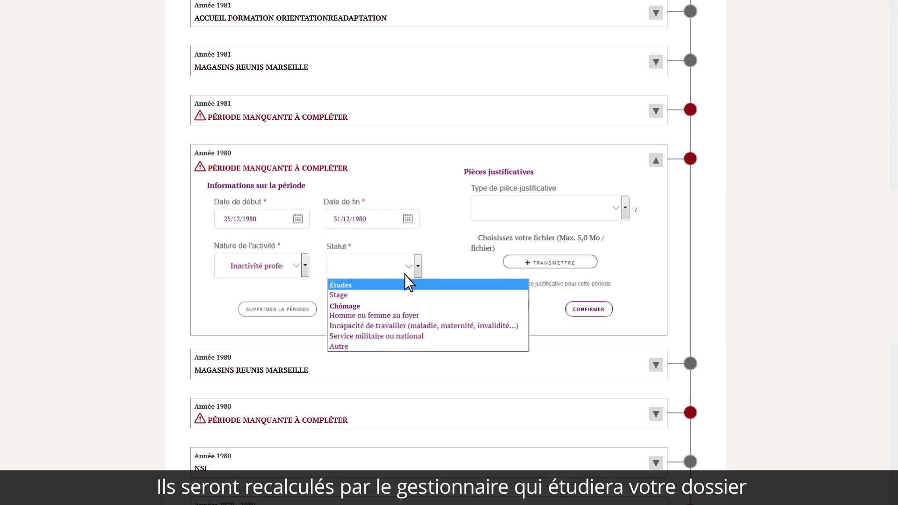
pyautogui.click(377, 306)
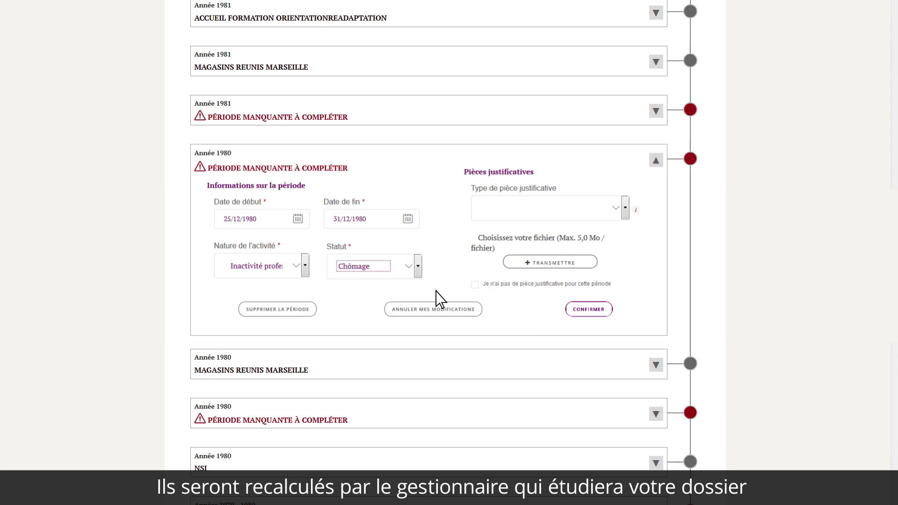
pyautogui.click(476, 284)
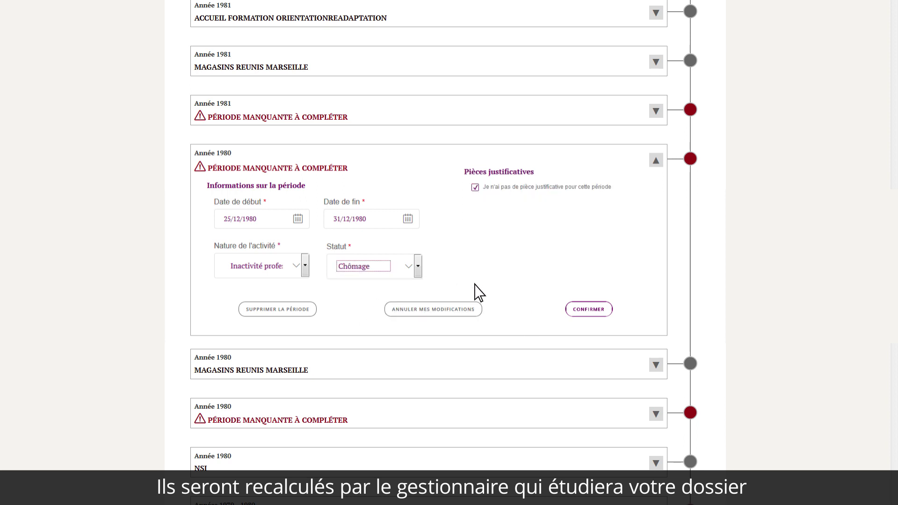
pyautogui.click(590, 309)
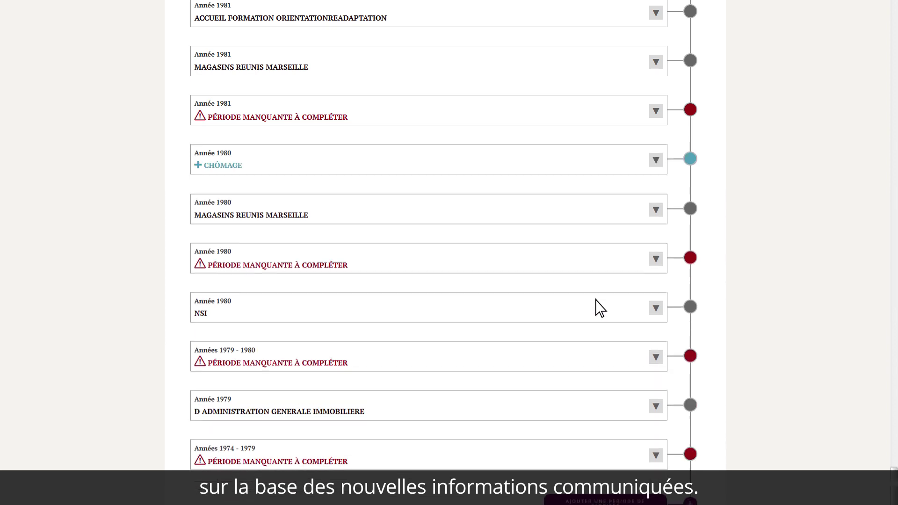
# Add a 1973-1974 career period with activity Inactivité professionnelle and no supporting document, and confirm it
pyautogui.scroll(-1, 608, 300)
pyautogui.scroll(-4, 607, 303)
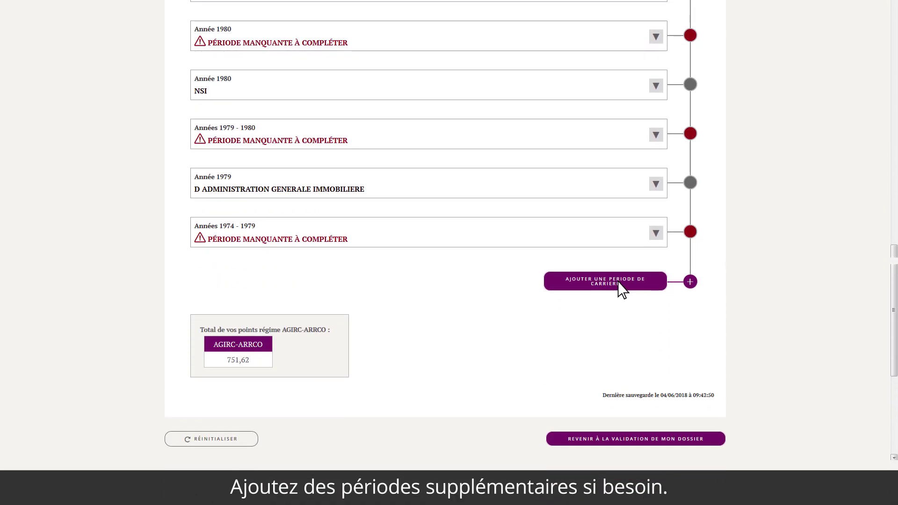
pyautogui.click(624, 283)
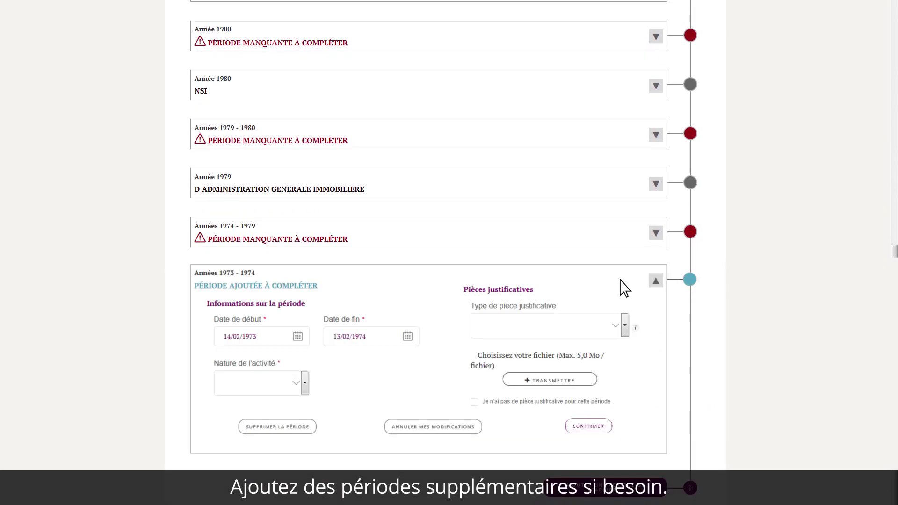
pyautogui.click(302, 382)
pyautogui.click(281, 409)
pyautogui.click(475, 401)
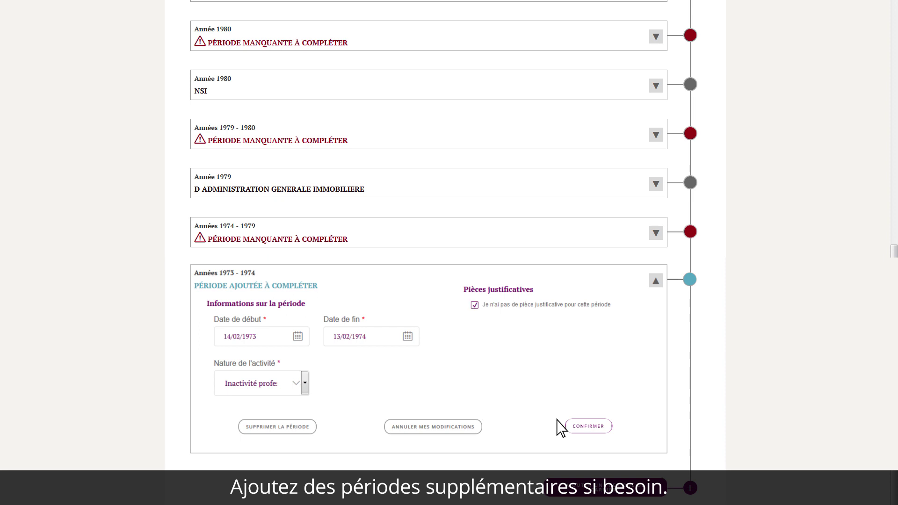
pyautogui.click(590, 428)
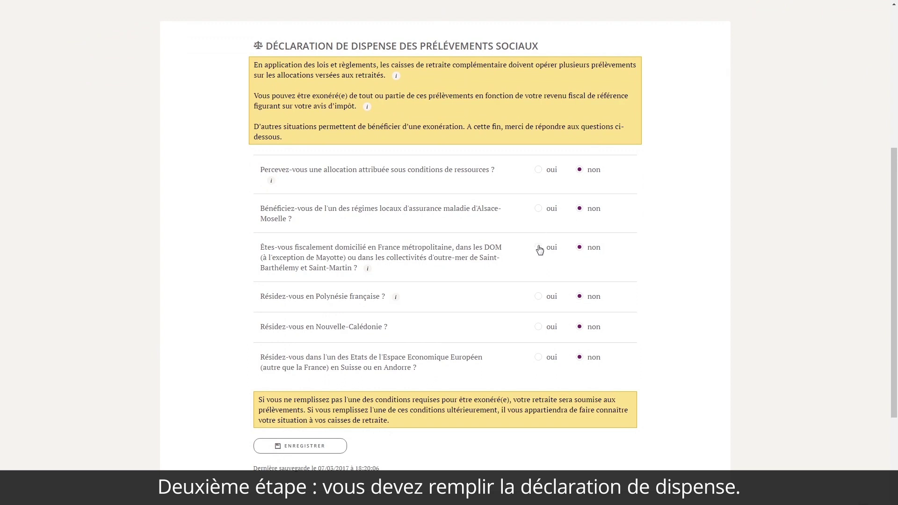
# Answer oui to the question on tax residence in metropolitan France in the exemption declaration, and continue building the file
pyautogui.click(538, 248)
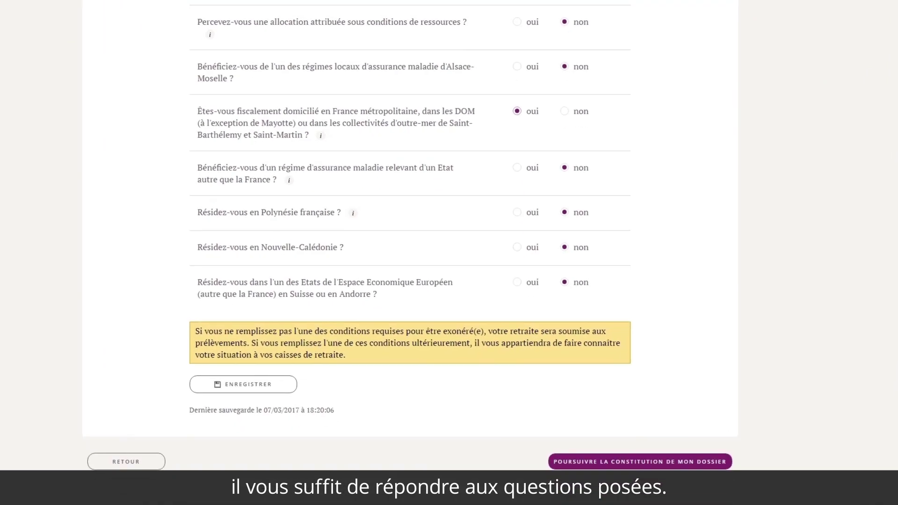
pyautogui.click(683, 462)
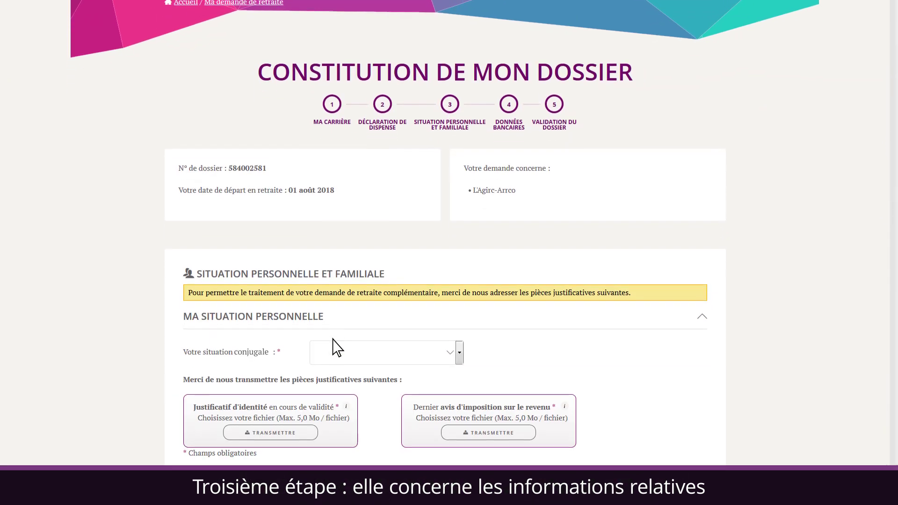
# Set the marital status to Marié(e) and submit the proof of identity and the latest income tax notice
pyautogui.scroll(-3, 341, 367)
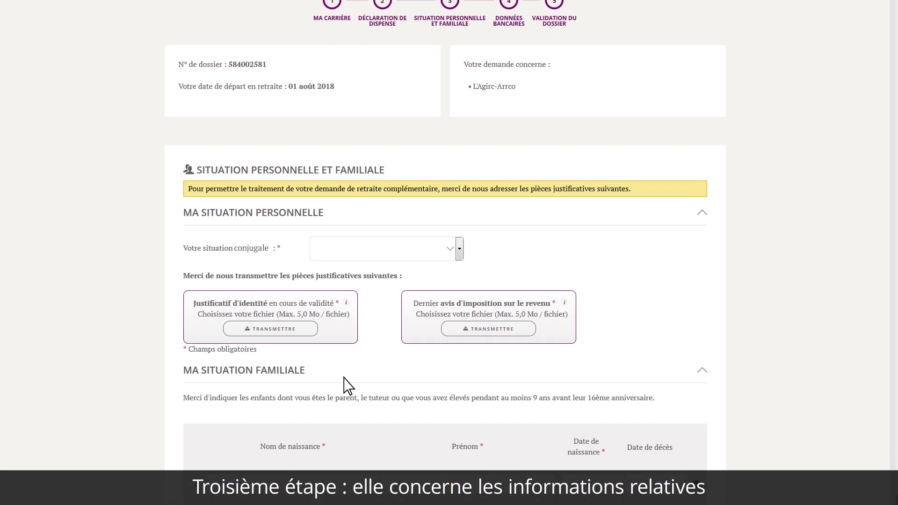
pyautogui.scroll(-3, 349, 386)
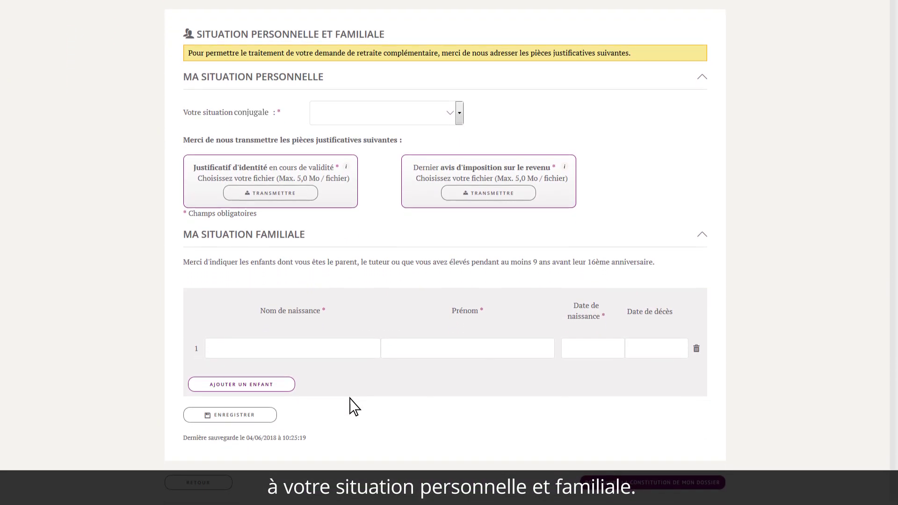
pyautogui.hotkey('ctrl', '+')
pyautogui.hotkey('ctrl', '+')
pyautogui.hotkey('ctrl', '+')
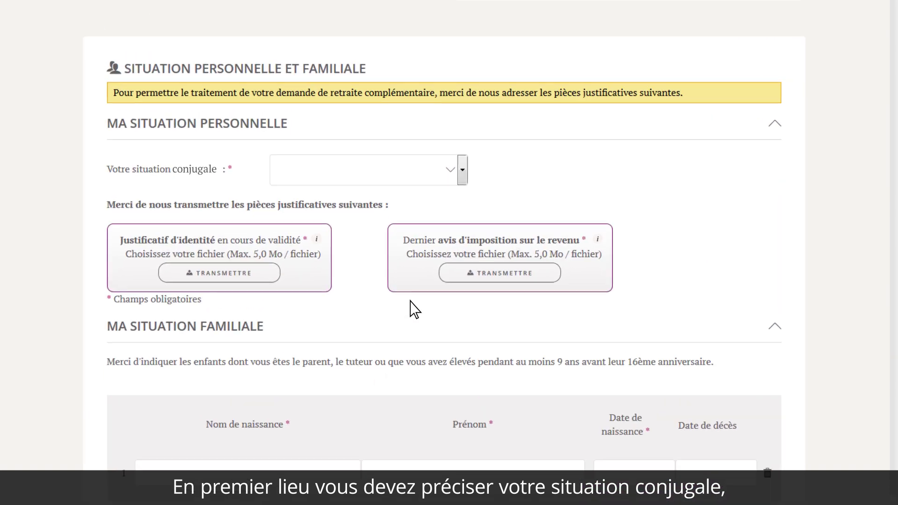
pyautogui.click(465, 225)
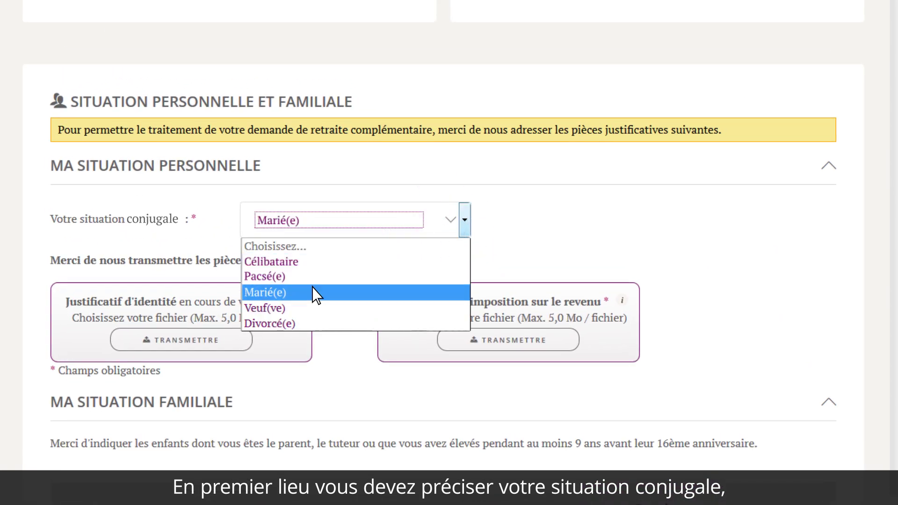
pyautogui.click(312, 289)
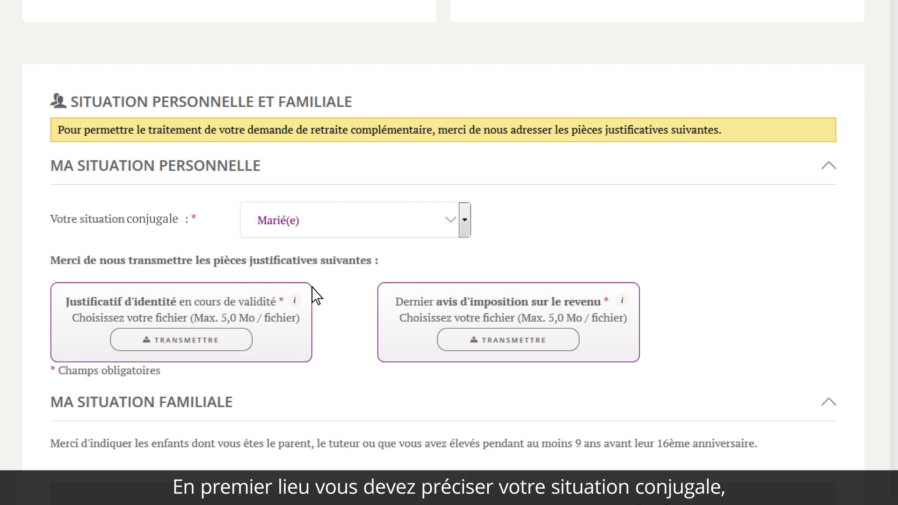
pyautogui.click(228, 342)
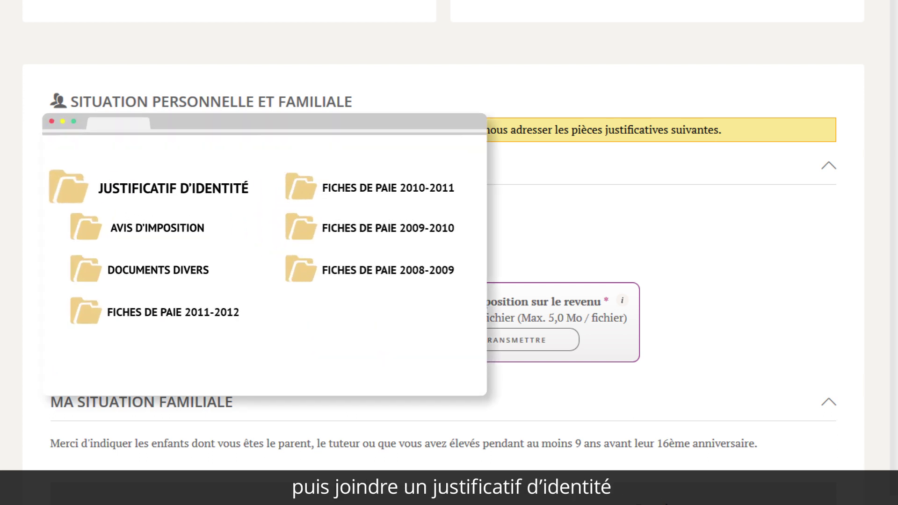
pyautogui.click(493, 342)
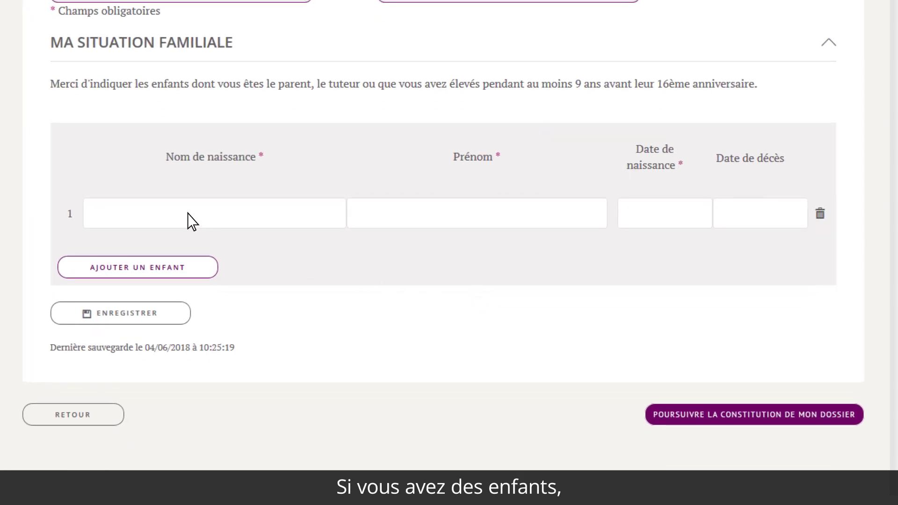
# Enter the first child's name and date of birth in the family situation, and add a second child with the same details
pyautogui.click(191, 220)
pyautogui.write('RoberDupont')
pyautogui.press('Tab')
pyautogui.write('06/06/1990')
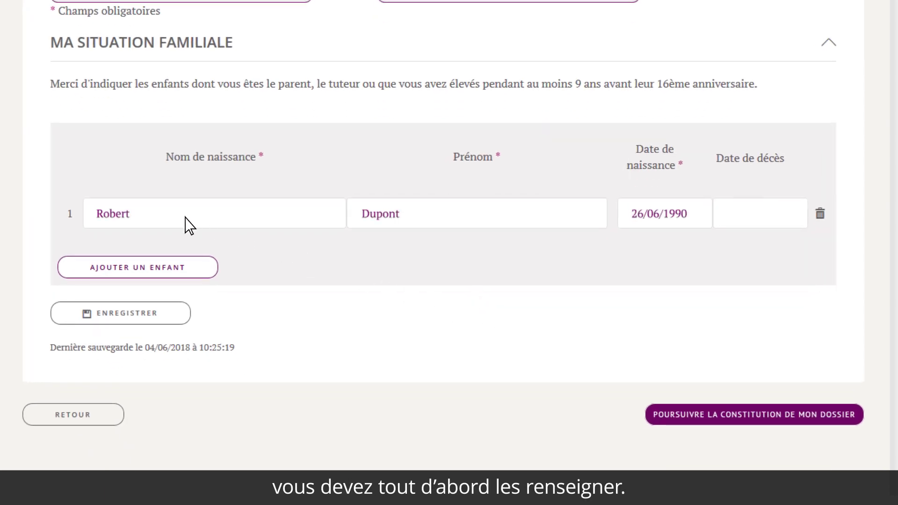
pyautogui.click(189, 269)
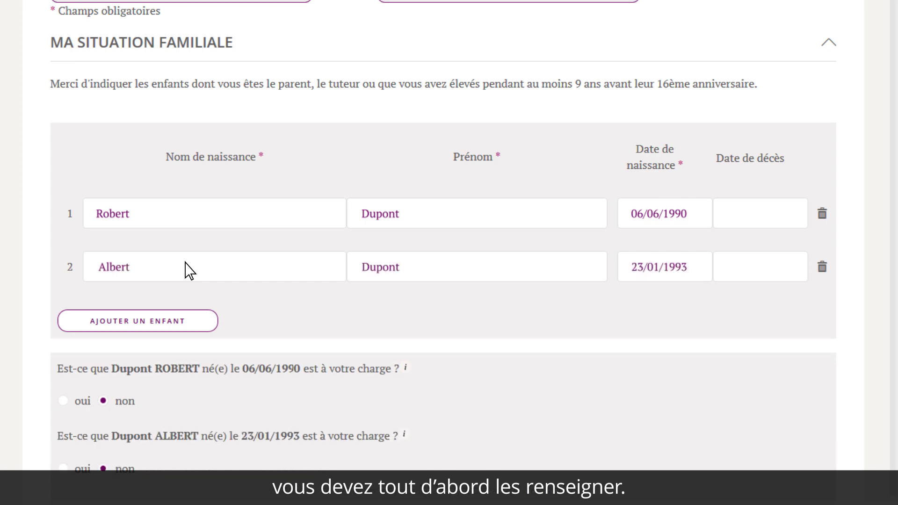
# Declare the second child as a dependant and complete the follow-up section on children aged 18 to 25
pyautogui.scroll(-2, 74, 366)
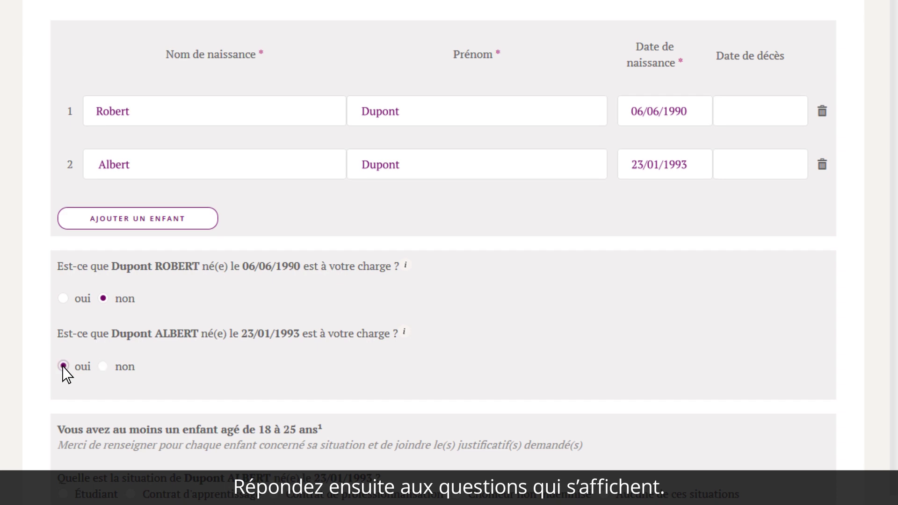
pyautogui.scroll(-4, 146, 346)
pyautogui.click(274, 303)
pyautogui.scroll(-3, 159, 330)
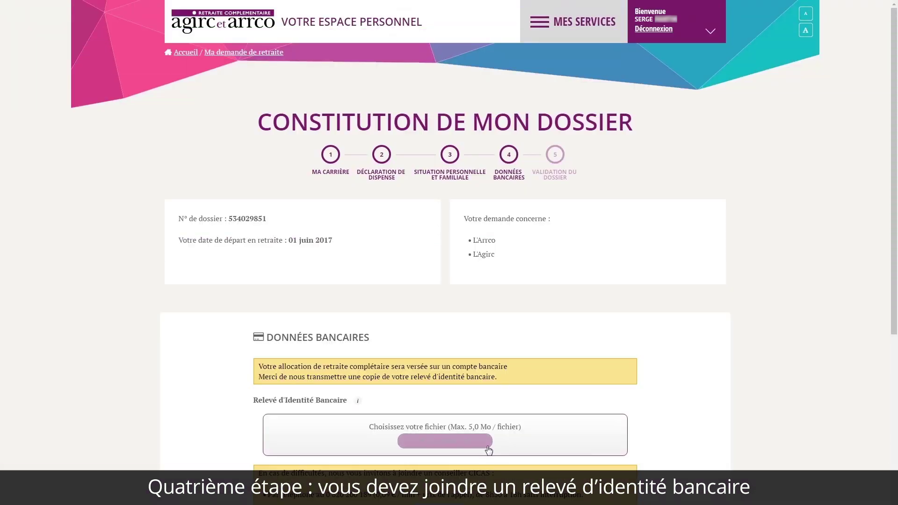
# Attach RIB.PDF as the bank identity statement and continue to the file validation page to review its summary
pyautogui.click(489, 449)
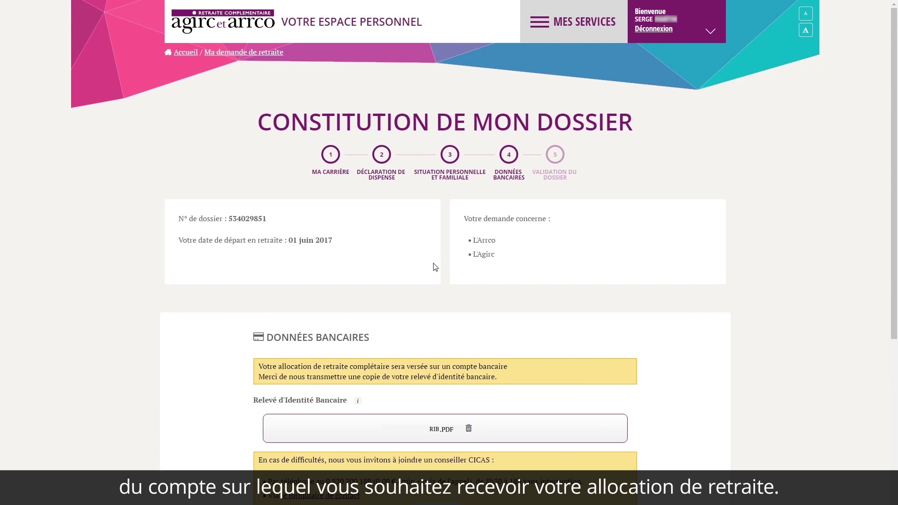
pyautogui.scroll(-2, 747, 409)
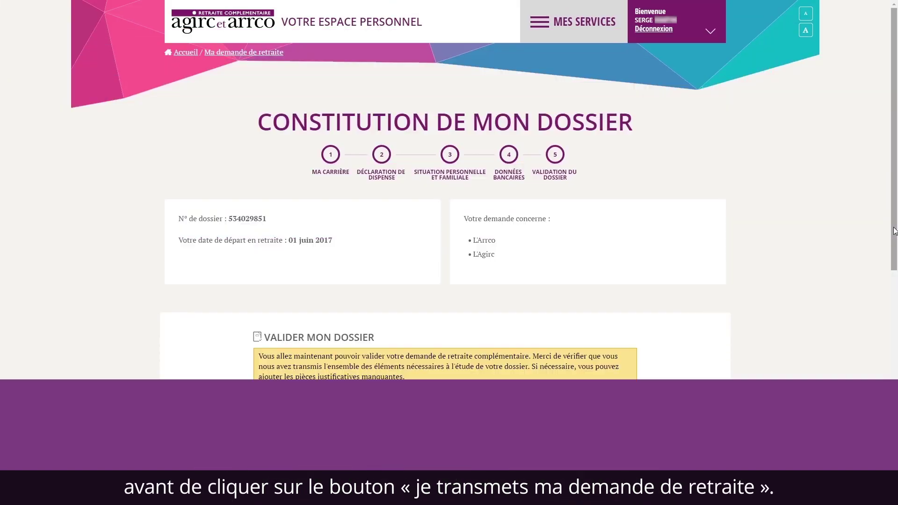
pyautogui.scroll(-3, 887, 293)
pyautogui.scroll(-3, 887, 293)
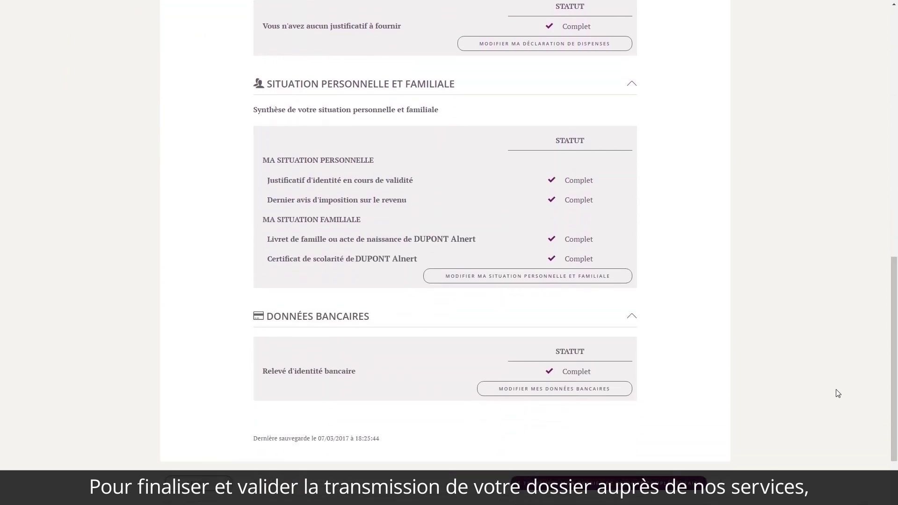
# Launch the online signature of the completed application and go through the supplementary pension request down to its signature block
pyautogui.click(674, 479)
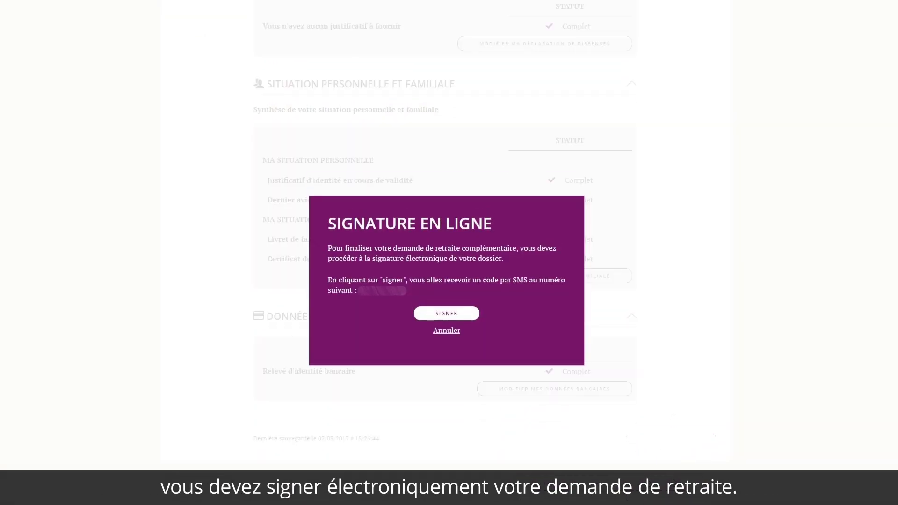
pyautogui.click(466, 315)
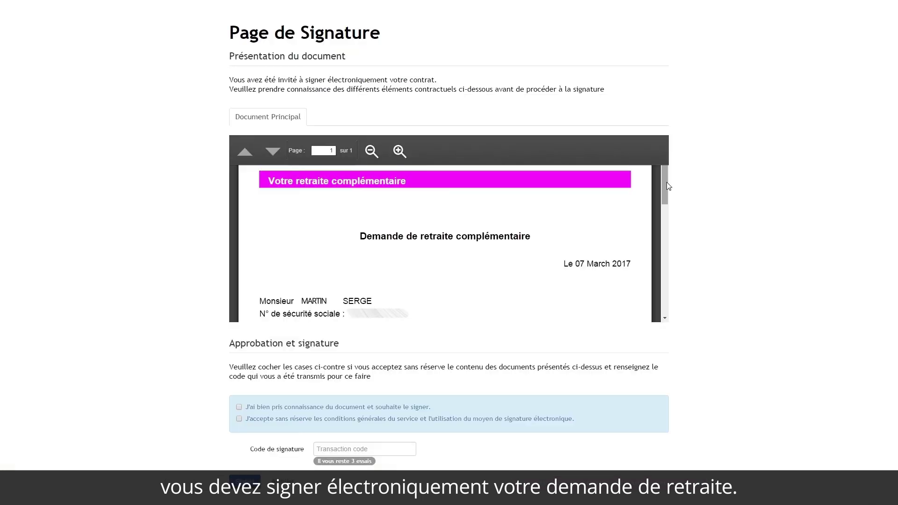
pyautogui.moveTo(666, 181); pyautogui.dragTo(665, 248)
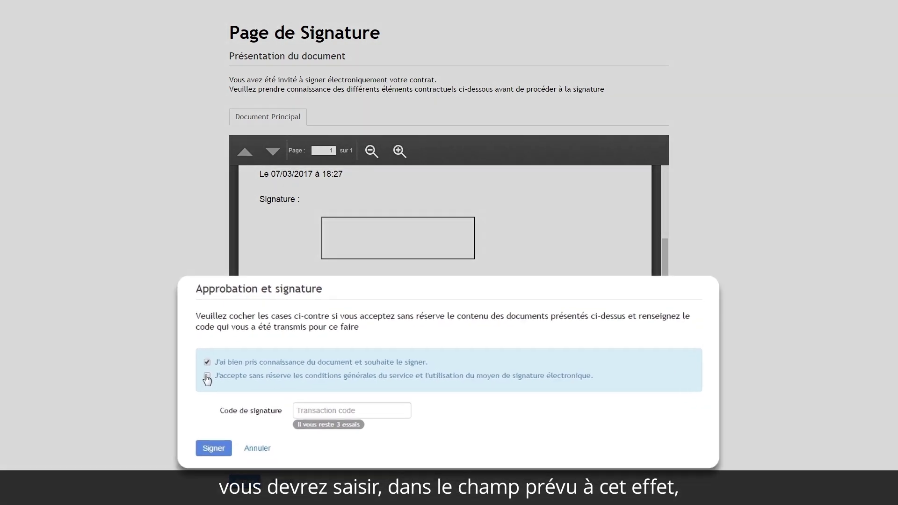
# Confirm having read the document, accept the general conditions for electronic signature, and enter the signature code received by SMS
pyautogui.click(239, 418)
pyautogui.click(378, 450)
pyautogui.write('1')
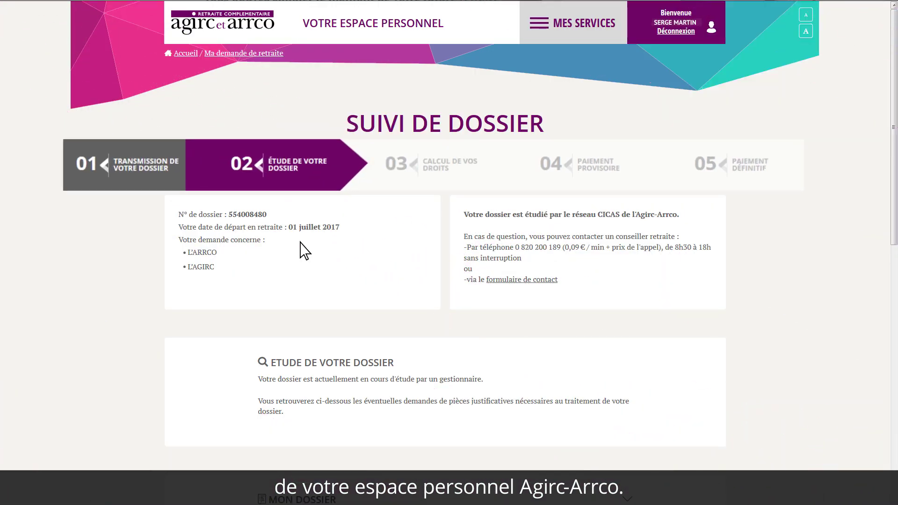
# Open the transmission option for the pending disability pension notification in the file tracking, and display the list of sent documents
pyautogui.scroll(-6, 307, 254)
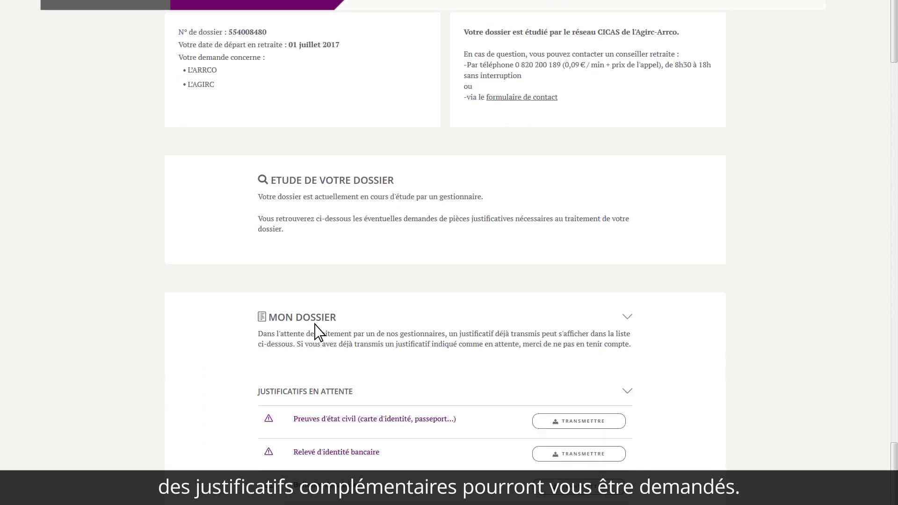
pyautogui.scroll(-2, 327, 388)
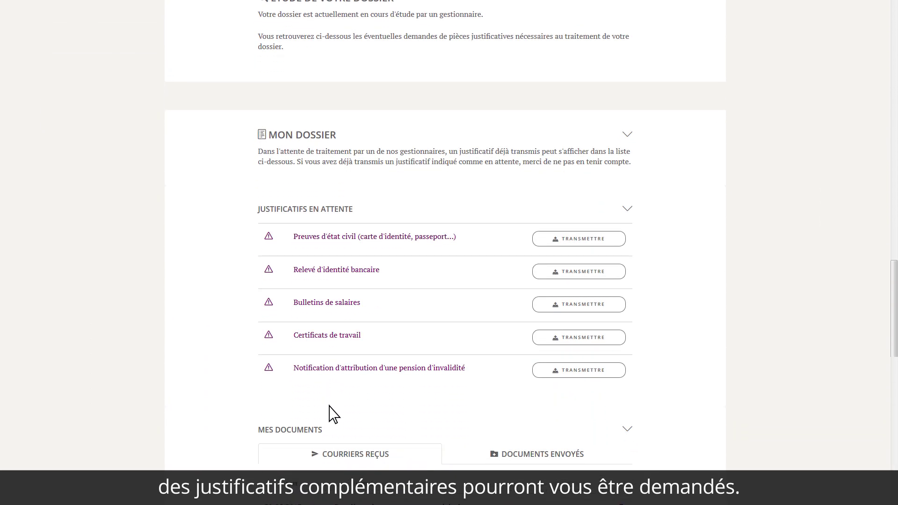
pyautogui.click(566, 370)
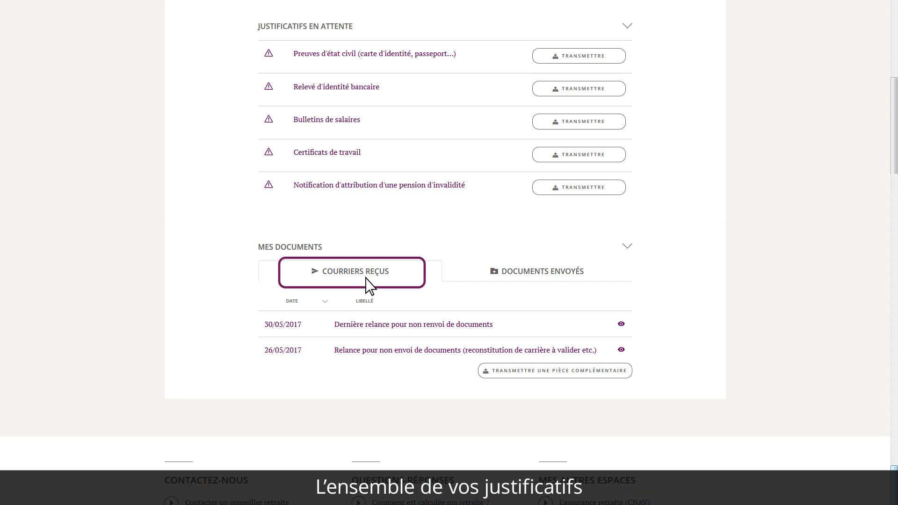
pyautogui.click(535, 279)
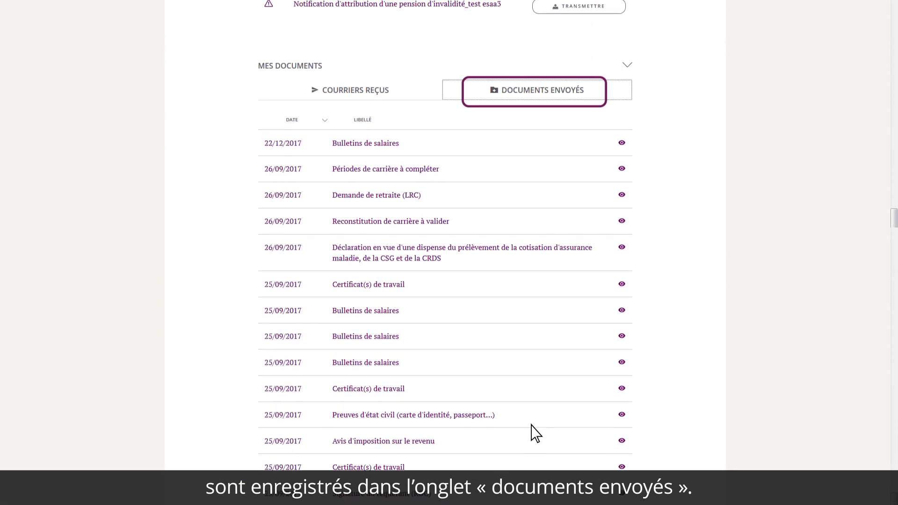